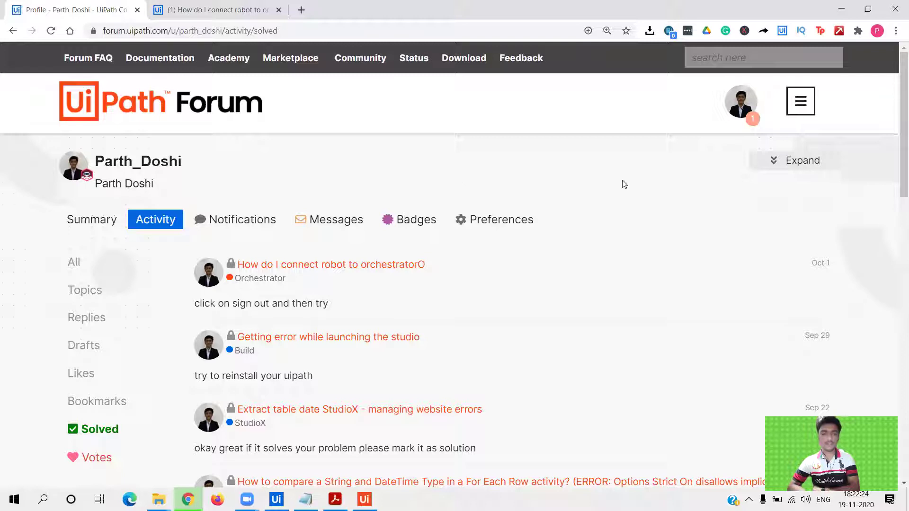
Review the forum profile's summary statistics and browse its list of solved topics.
left_click(100, 220)
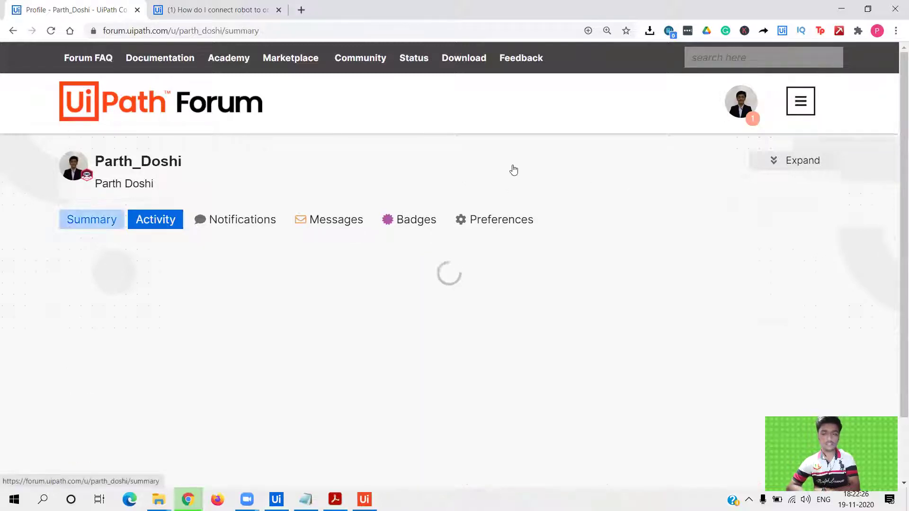
scroll(895, 129, "down", 2)
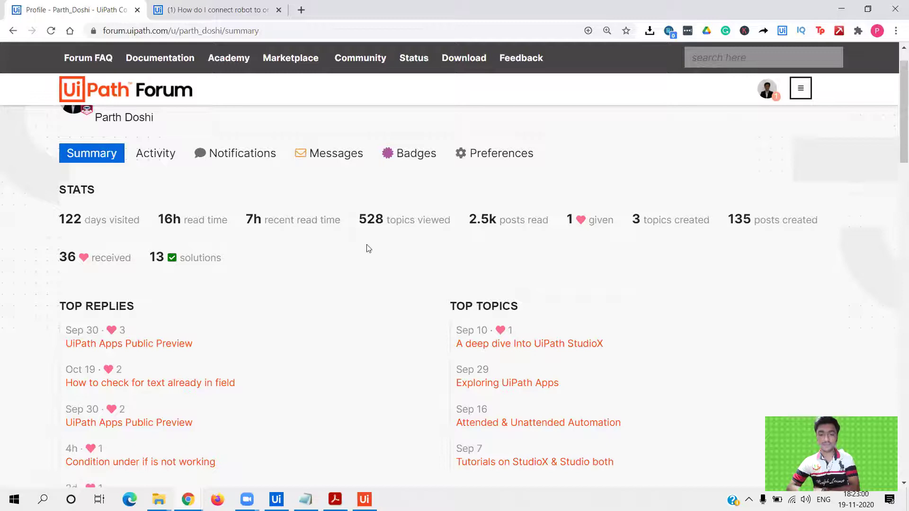
left_click(202, 256)
left_click_drag(896, 149, 895, 347)
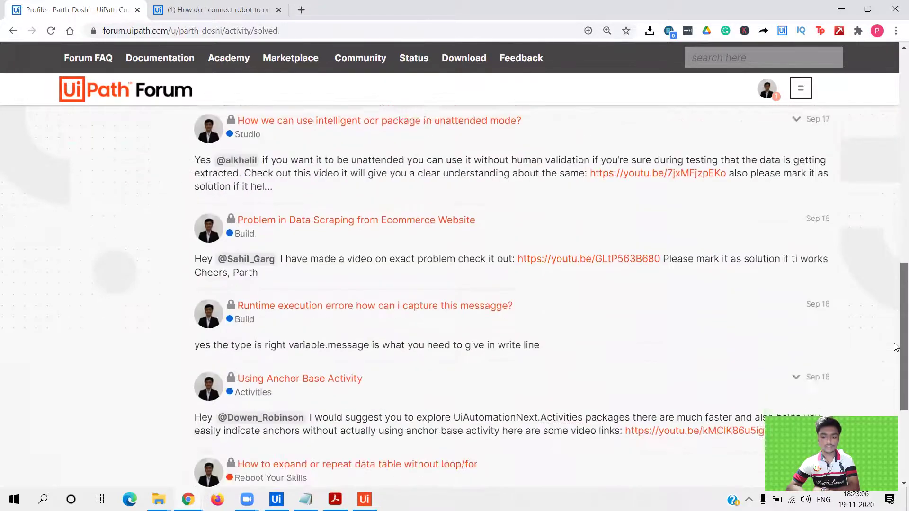
scroll(689, 195, "up", 20)
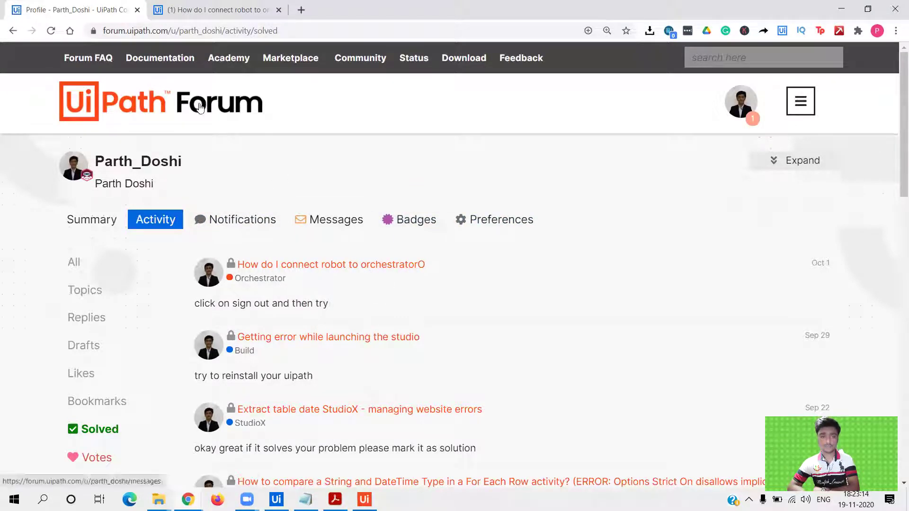
Read the original question in the forum topic "How do I connect robot to orchestratorO".
left_click(216, 10)
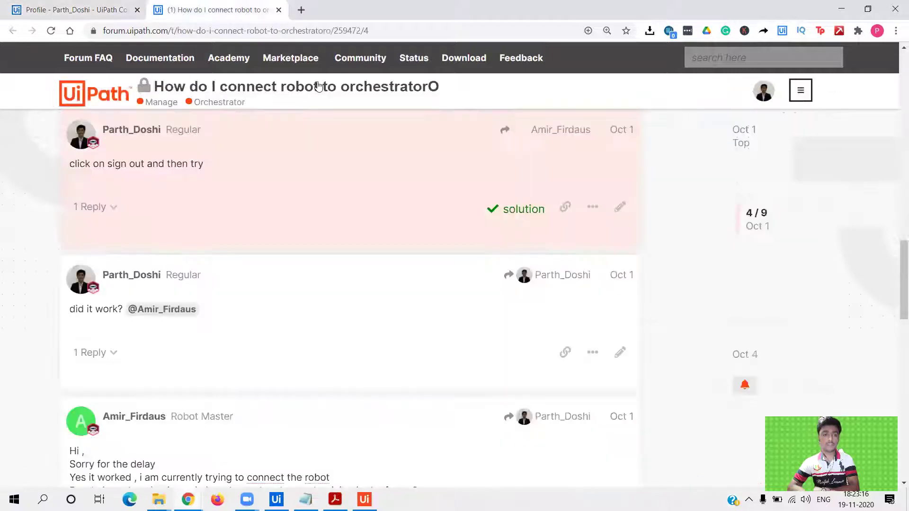
scroll(896, 106, "up", 10)
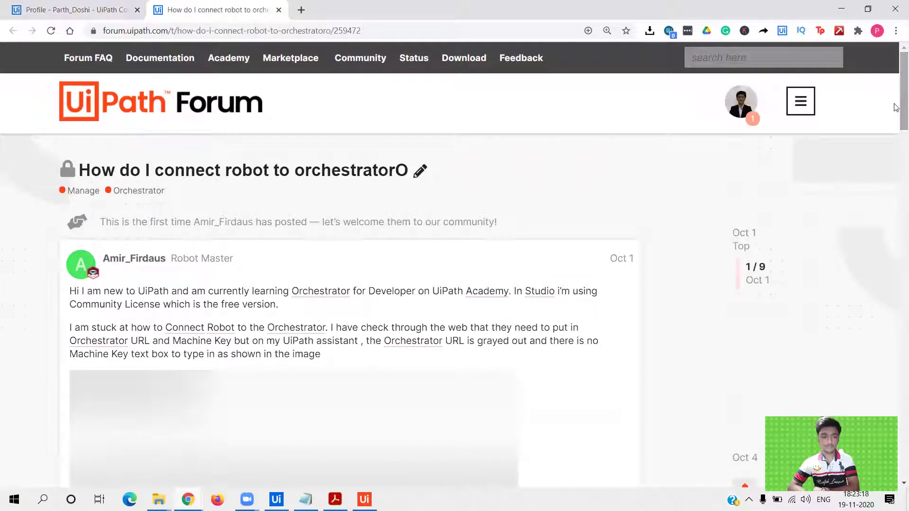
scroll(896, 118, "down", 1)
scroll(896, 122, "down", 1)
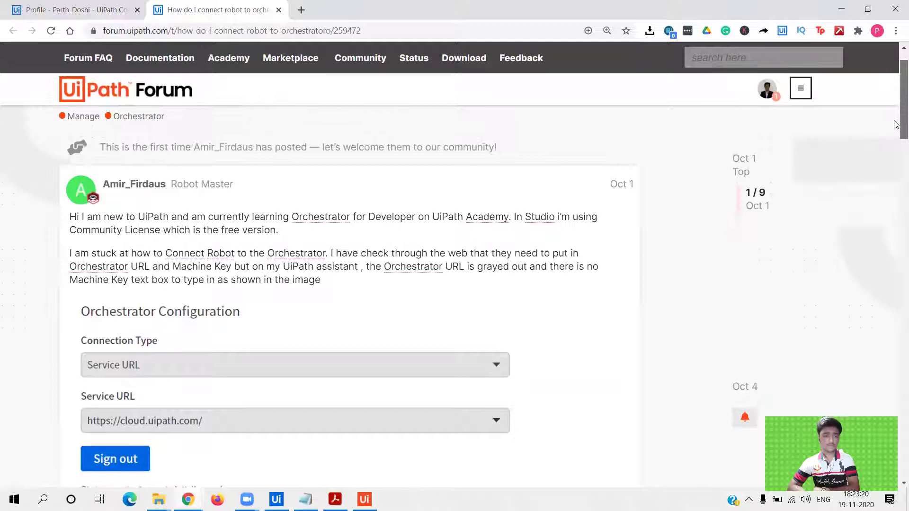
scroll(896, 124, "down", 1)
scroll(896, 128, "down", 1)
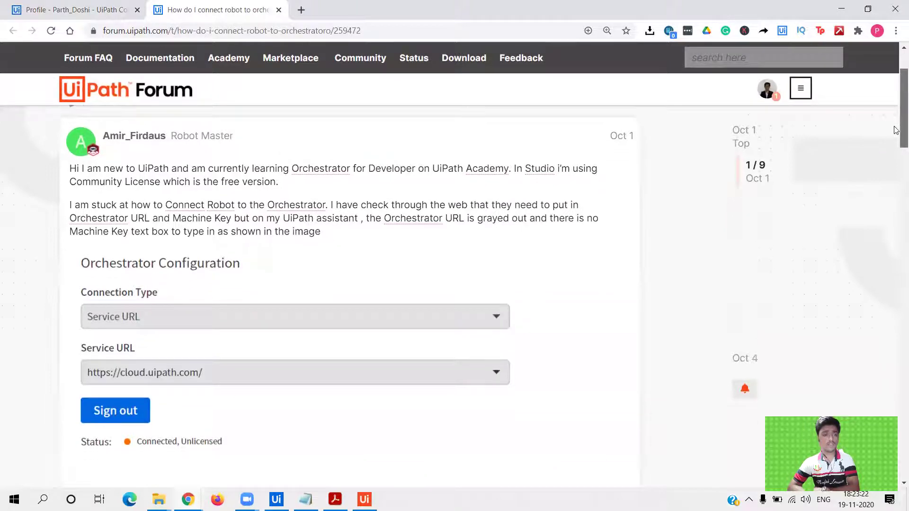
Enlarge the forum page to 150% zoom.
left_click(896, 30)
left_click(862, 140)
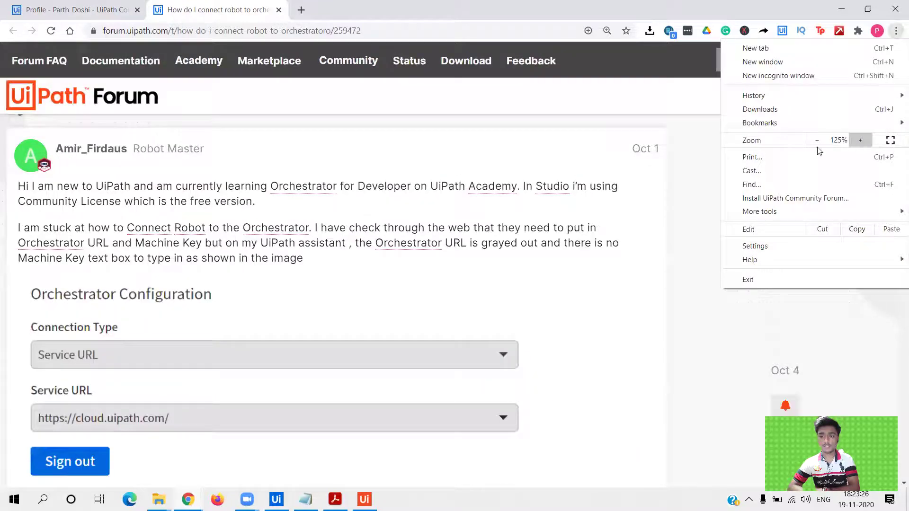
left_click(858, 140)
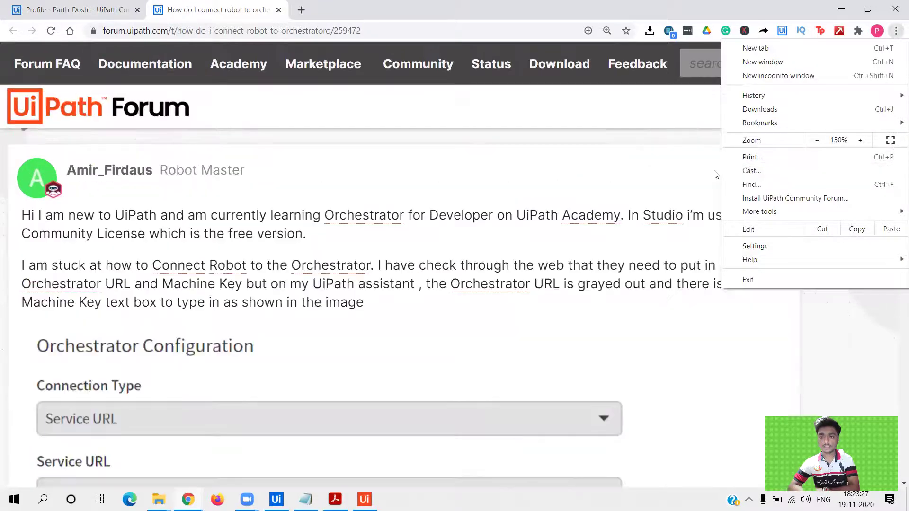
left_click(690, 178)
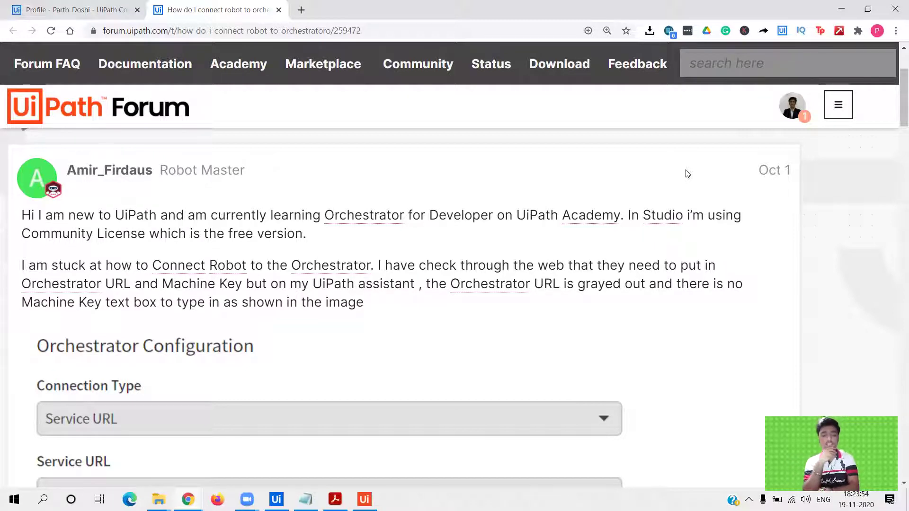
Examine the question's Orchestrator Configuration image and the first reply about changing the connection type.
left_click_drag(896, 126, 895, 147)
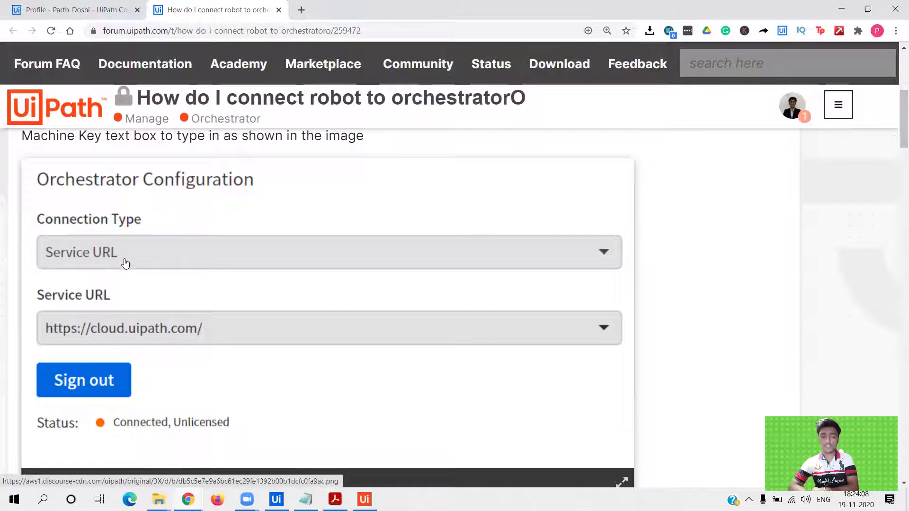
left_click_drag(897, 141, 896, 131)
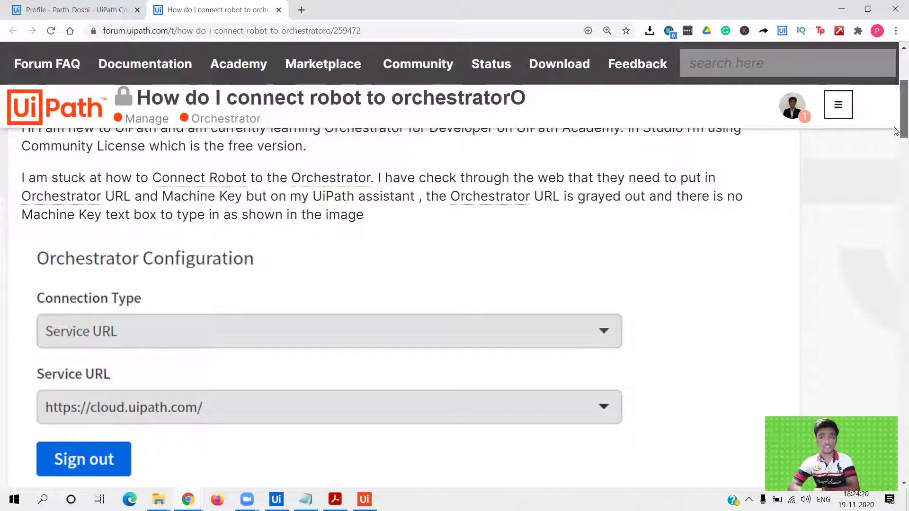
left_click_drag(895, 132, 896, 159)
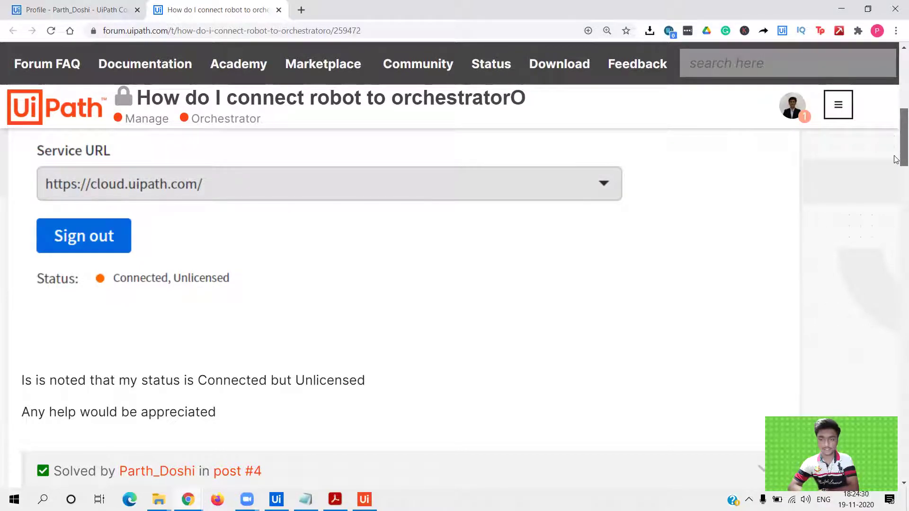
left_click_drag(896, 160, 896, 223)
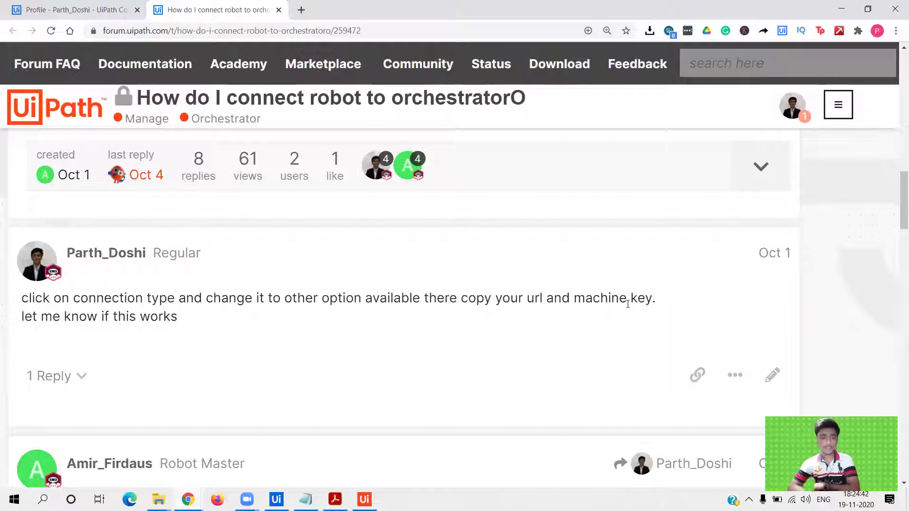
Switch to UiPath Assistant and open the Orchestrator Settings in its preferences.
left_click(364, 499)
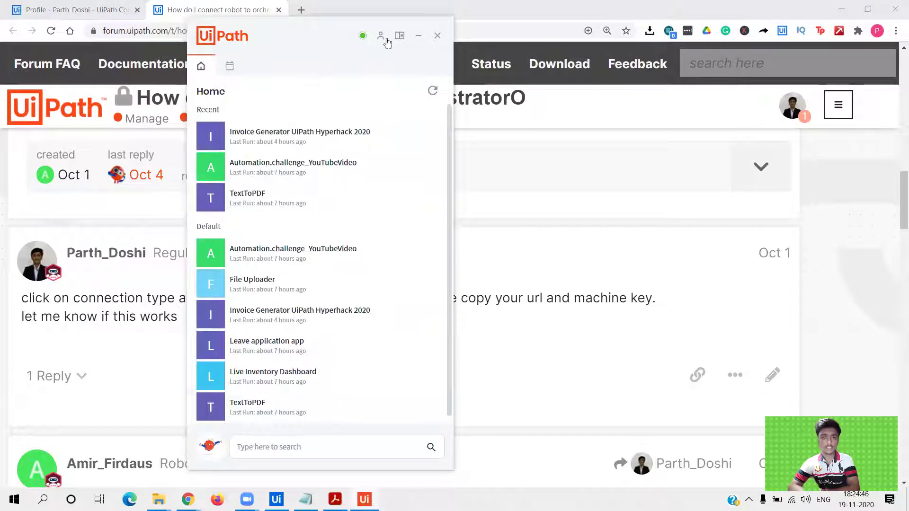
left_click(380, 39)
left_click(389, 58)
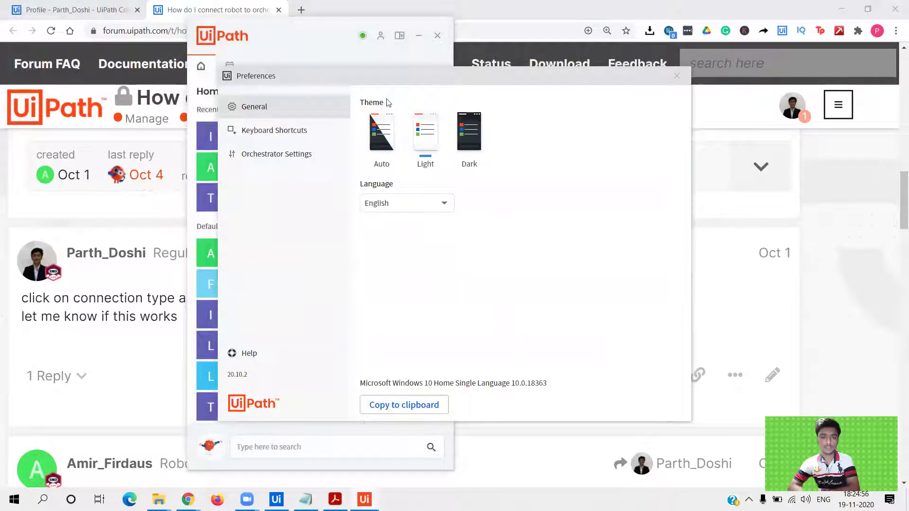
left_click(313, 154)
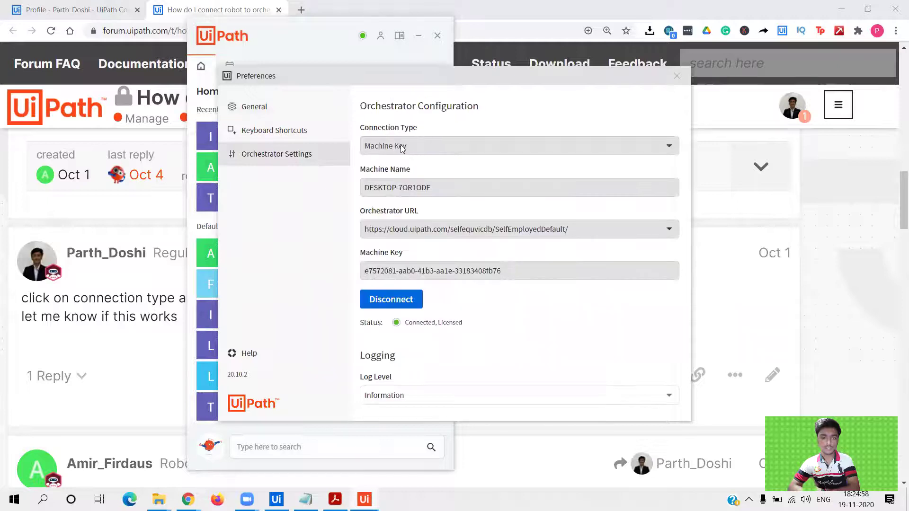
Disconnect the robot from Orchestrator and set the connection type to Service URL.
left_click(407, 300)
left_click(418, 144)
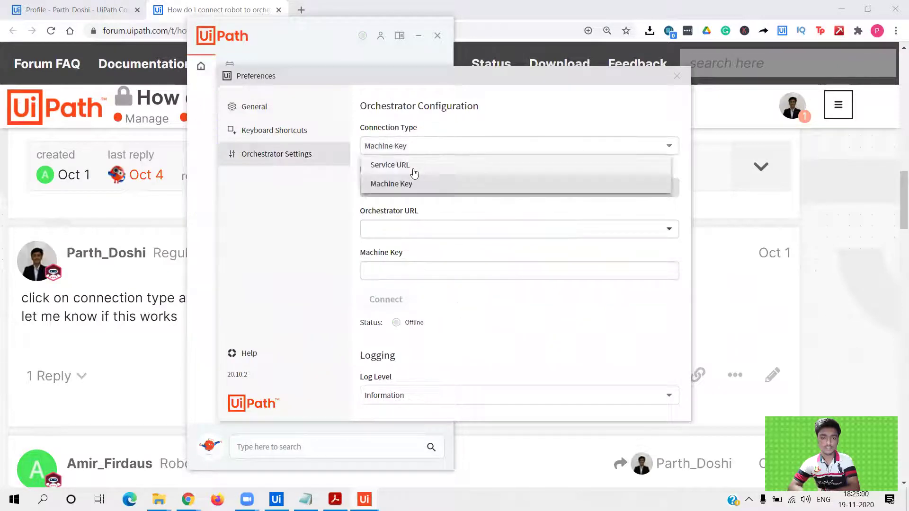
left_click(414, 166)
left_click(397, 214)
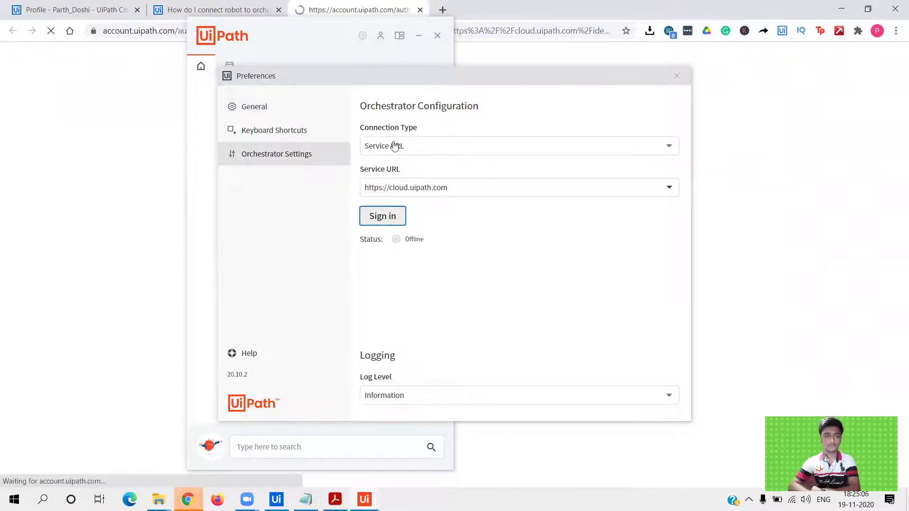
left_click(137, 89)
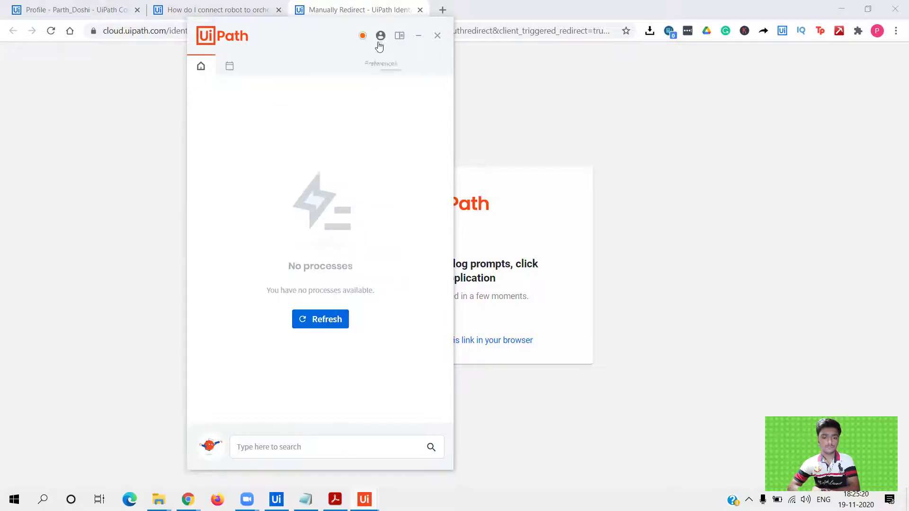
mouse_move(364, 499)
left_click(412, 422)
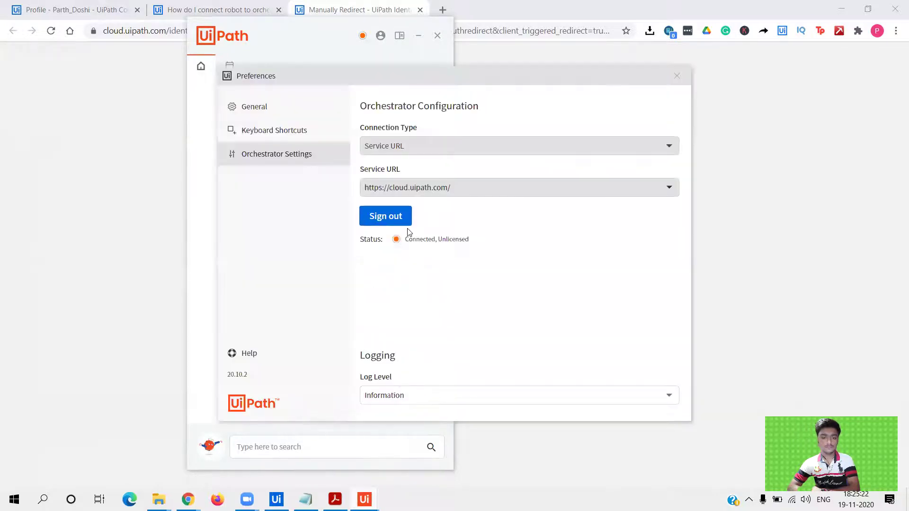
Compare the configuration image in the forum question with the assistant's current Orchestrator settings.
left_click(223, 10)
scroll(896, 142, "up", 5)
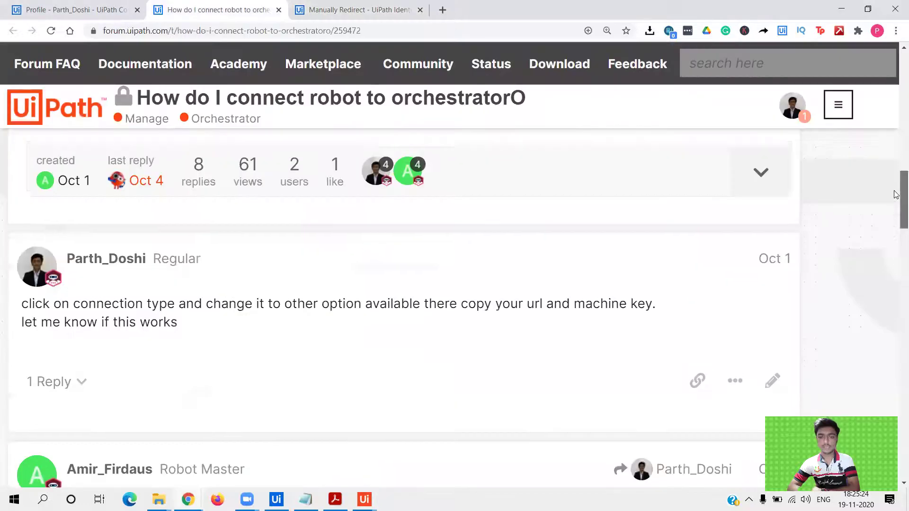
scroll(896, 132, "up", 3)
scroll(896, 132, "down", 1)
mouse_move(364, 500)
left_click(418, 449)
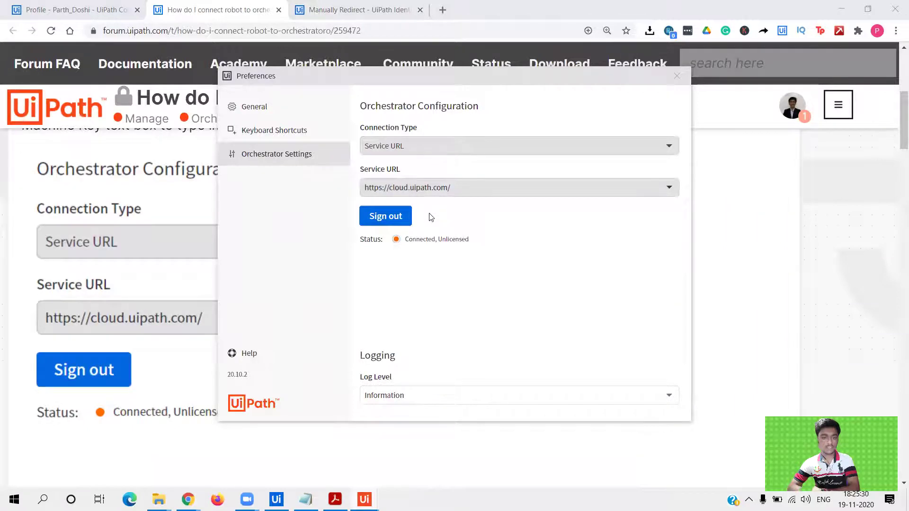
left_click(814, 209)
Read the topic's replies through the accepted solution, checking the reported connection type problem against the assistant's settings.
scroll(896, 194, "down", 2)
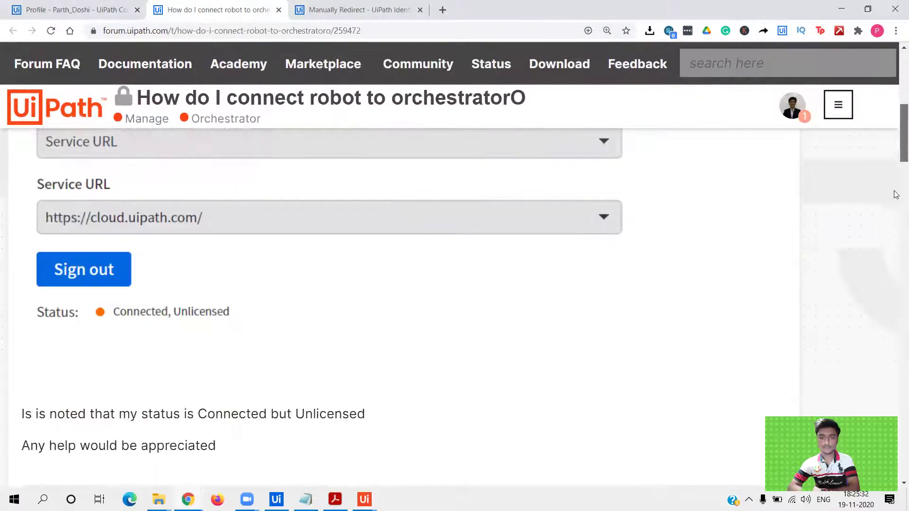
scroll(896, 194, "down", 10)
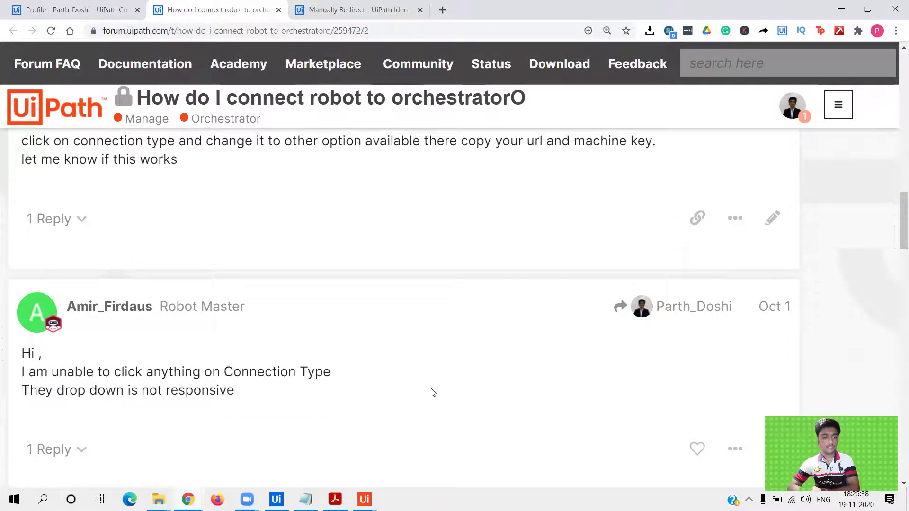
mouse_move(364, 499)
left_click(395, 434)
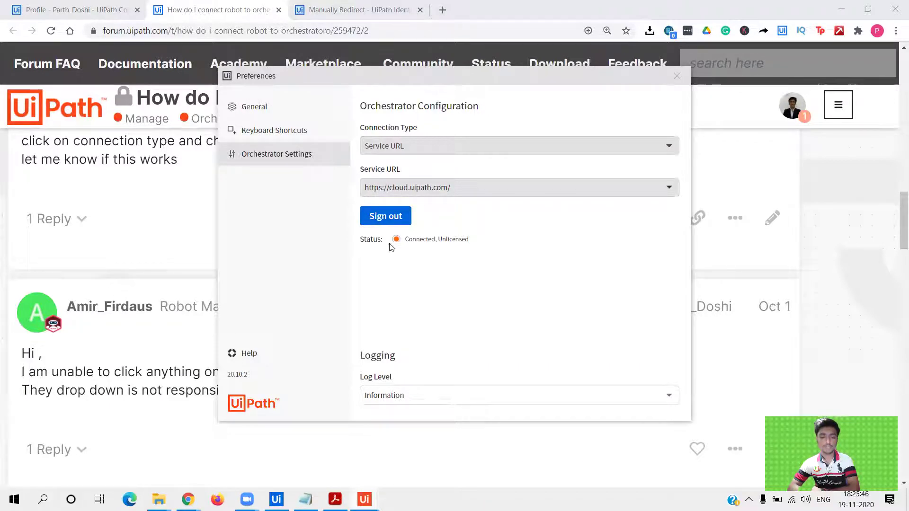
left_click(850, 223)
scroll(896, 259, "down", 7)
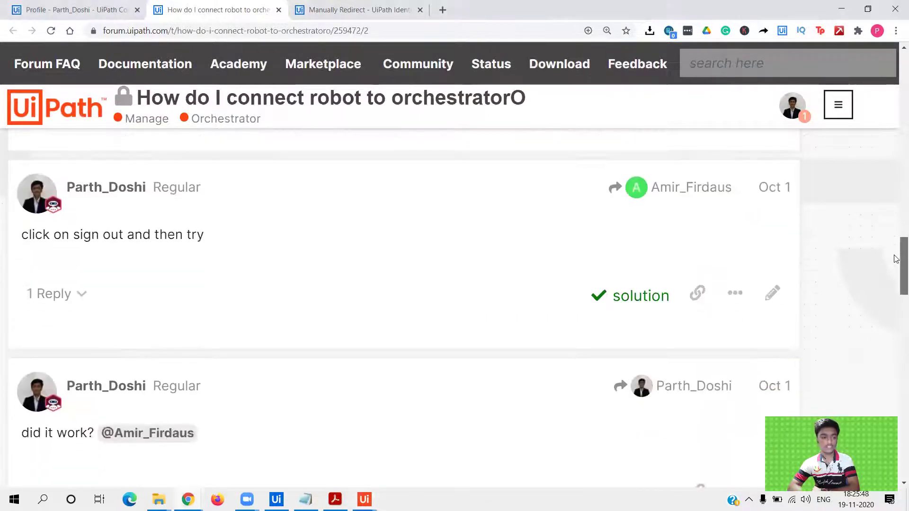
scroll(896, 261, "down", 1)
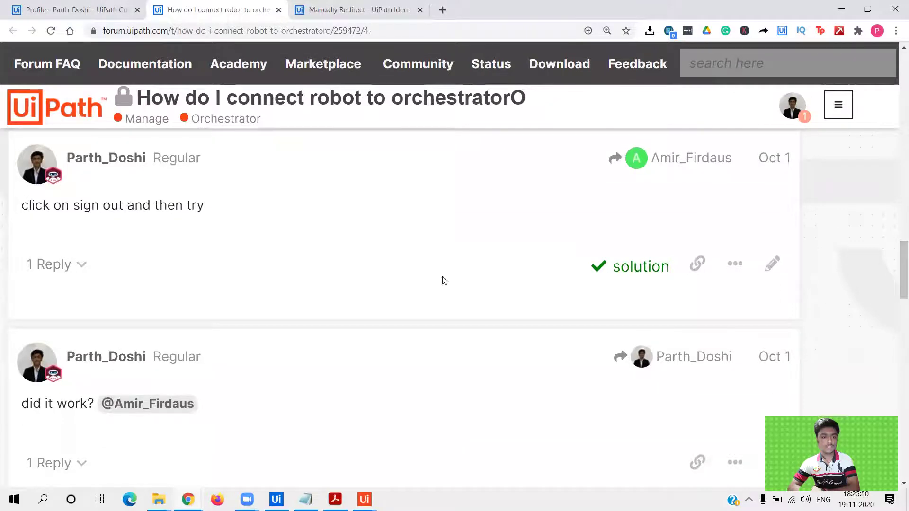
Sign out of the service URL connection in UiPath Assistant and set the connection type to Machine Key.
key("alt+Tab")
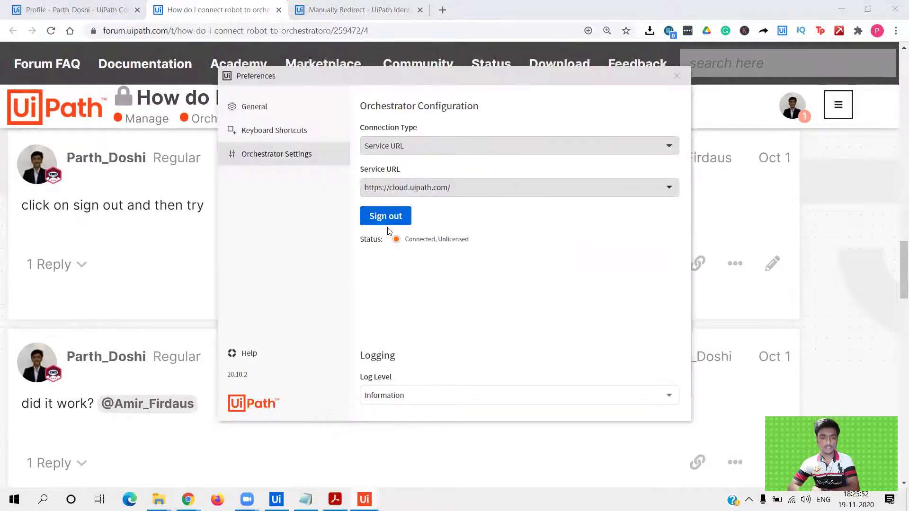
left_click(386, 217)
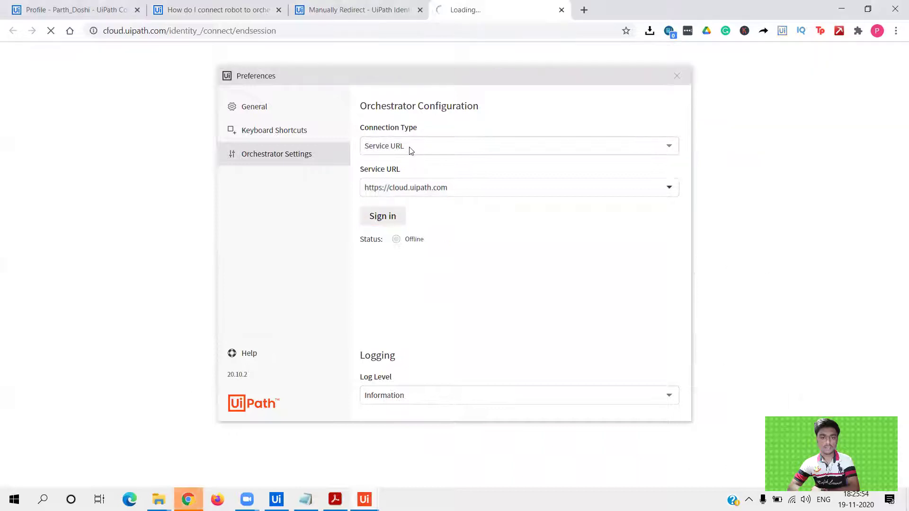
left_click(410, 150)
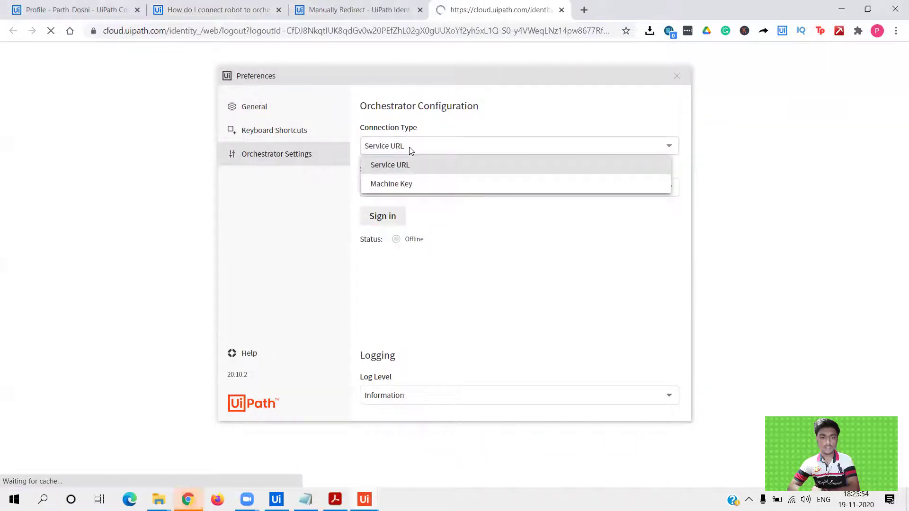
left_click(408, 187)
Fill in the saved Orchestrator URL and machine key, connect the robot, and close the preferences.
left_click(435, 232)
left_click(463, 265)
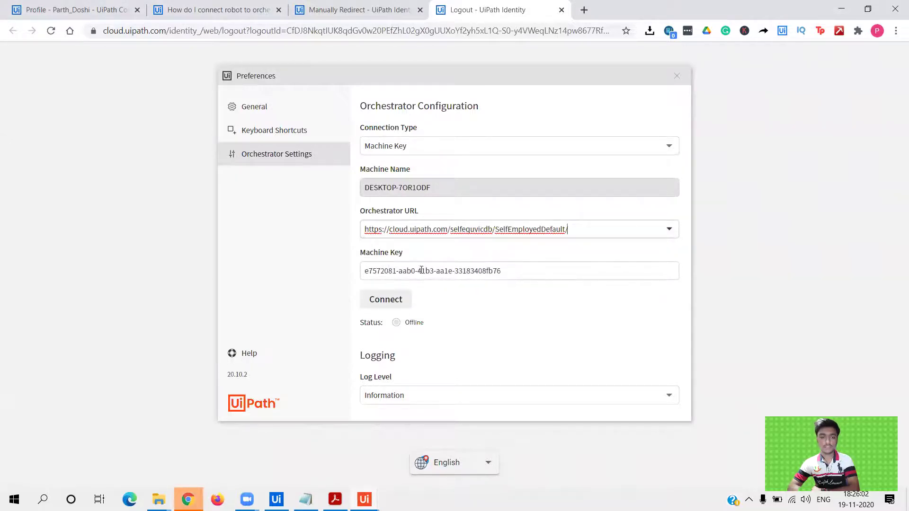
left_click(393, 302)
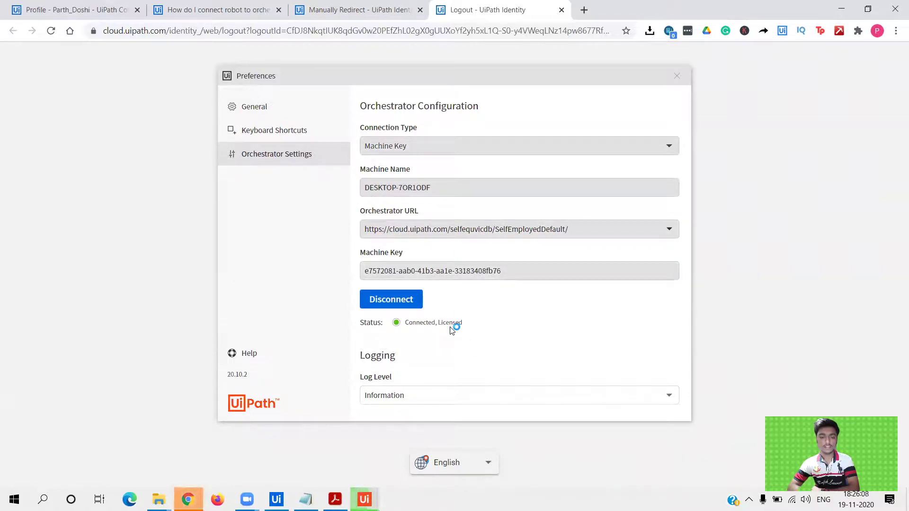
left_click(678, 75)
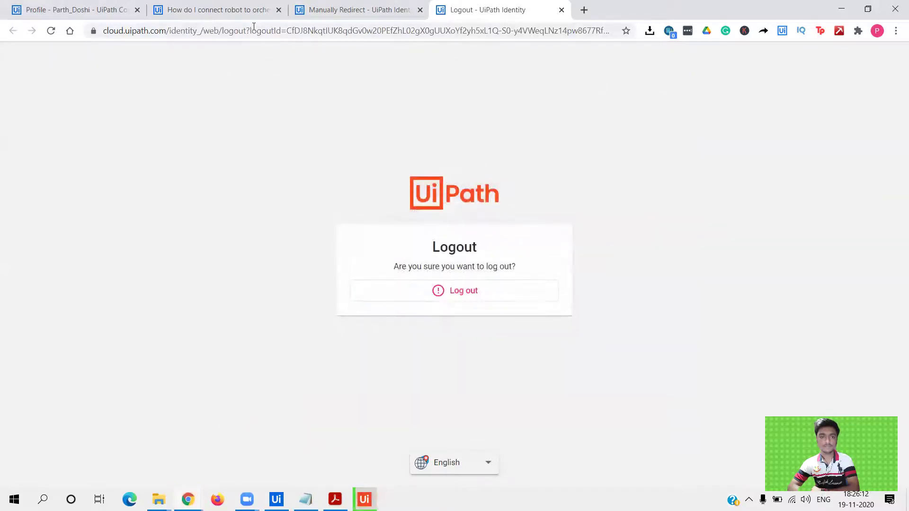
Return to the forum topic, dismiss the five failed processes in UiPath Assistant, and check the robot's Orchestrator connection status.
left_click(256, 9)
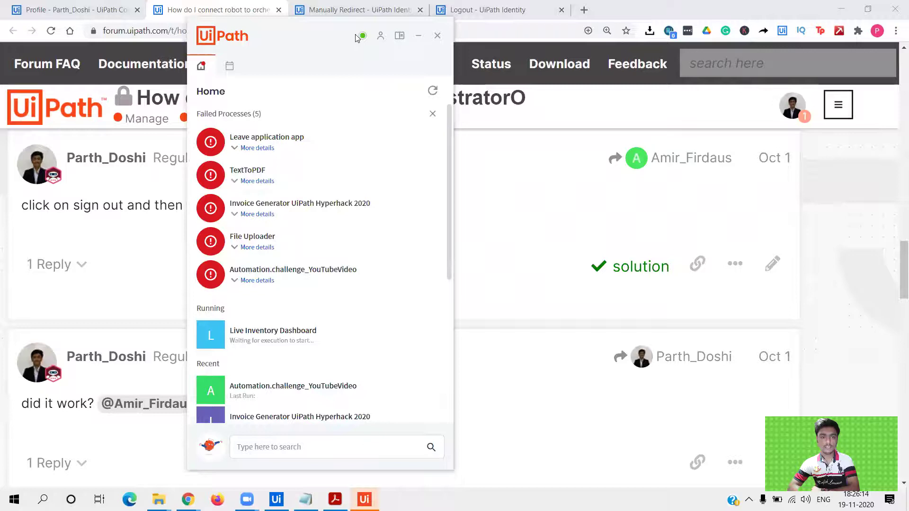
left_click(413, 142)
left_click(412, 142)
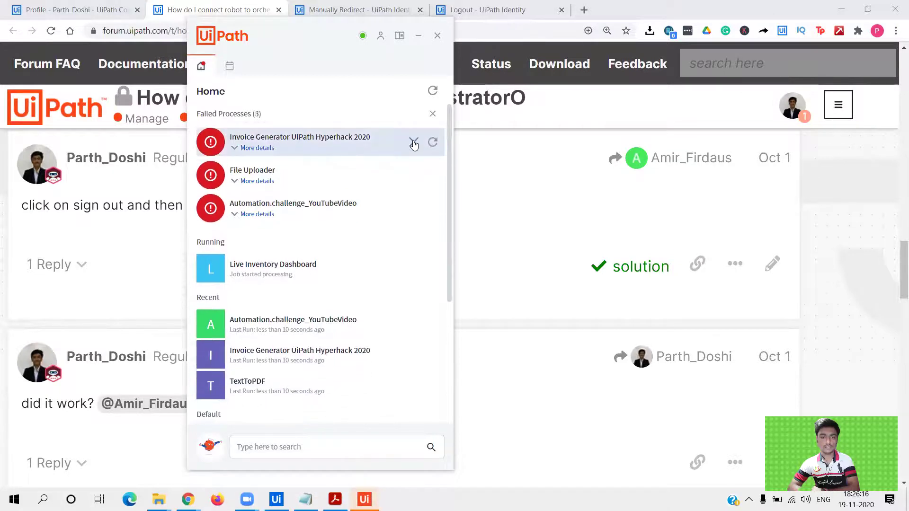
left_click(413, 143)
left_click(413, 143)
left_click(413, 142)
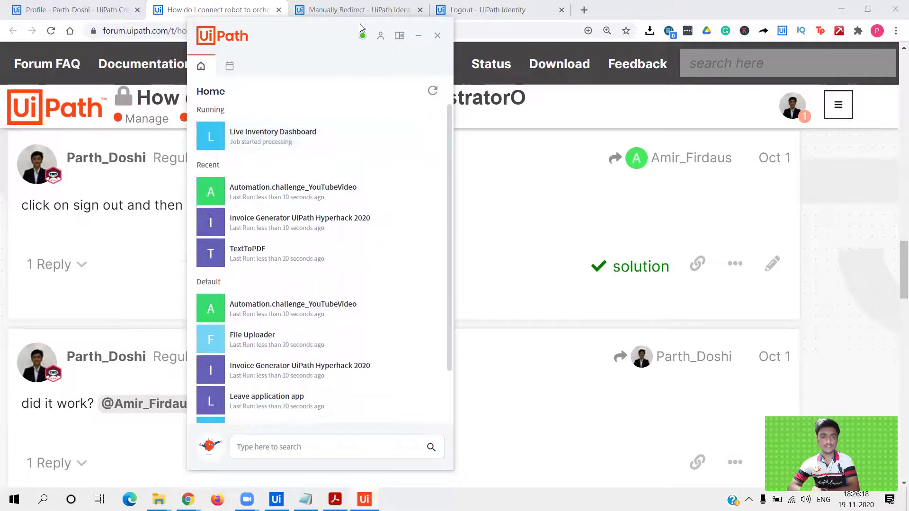
mouse_move(363, 42)
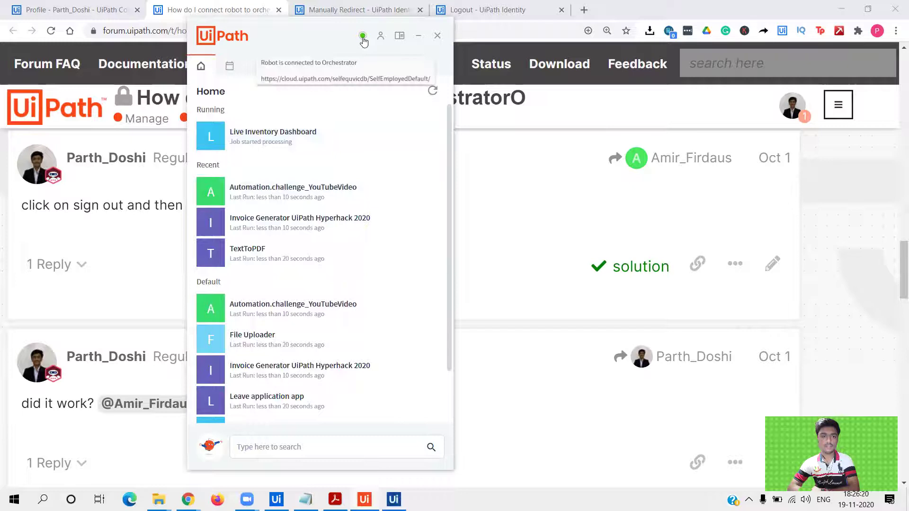
Read the forum replies following the accepted solution, through the asker's question about signing in again for advanced training.
left_click(896, 285)
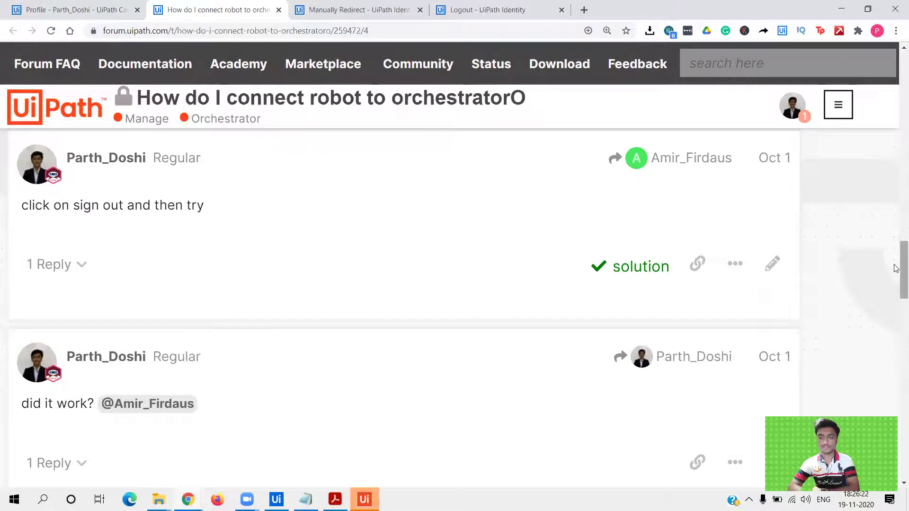
scroll(896, 286, "down", 2)
scroll(896, 286, "down", 3)
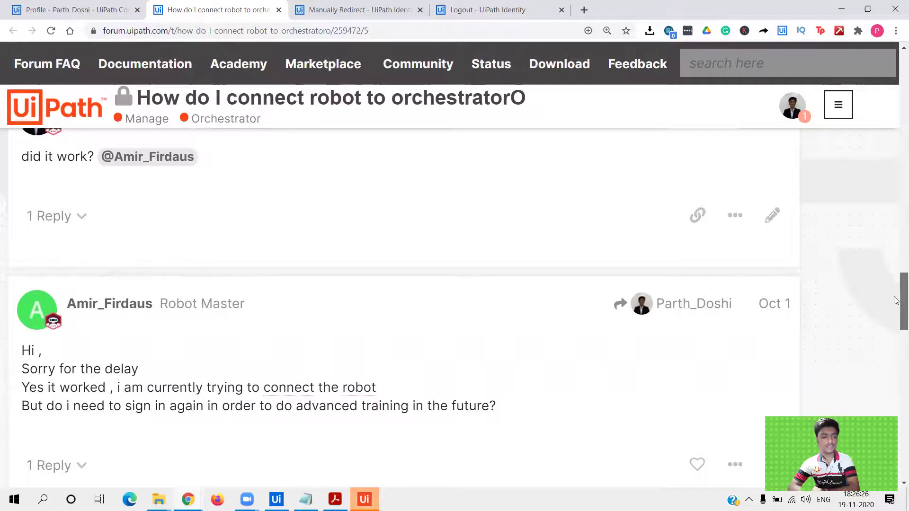
scroll(894, 300, "down", 1)
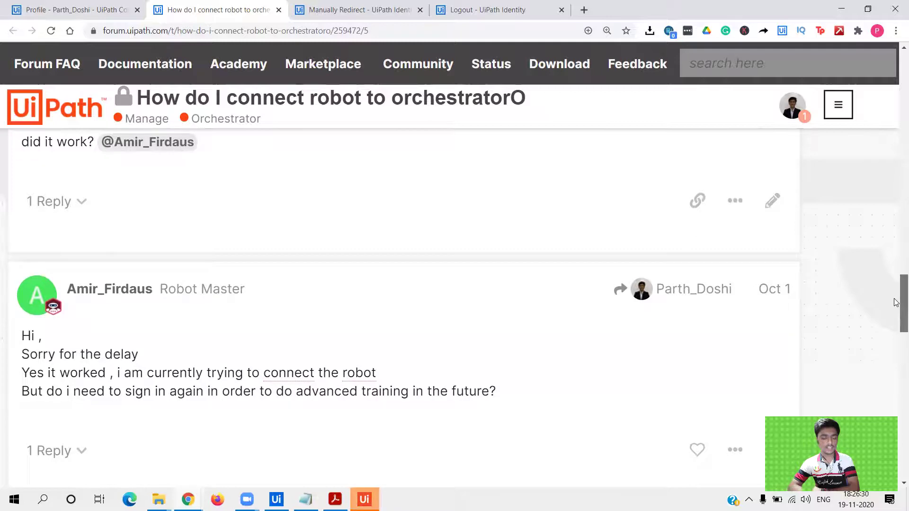
scroll(895, 302, "down", 1)
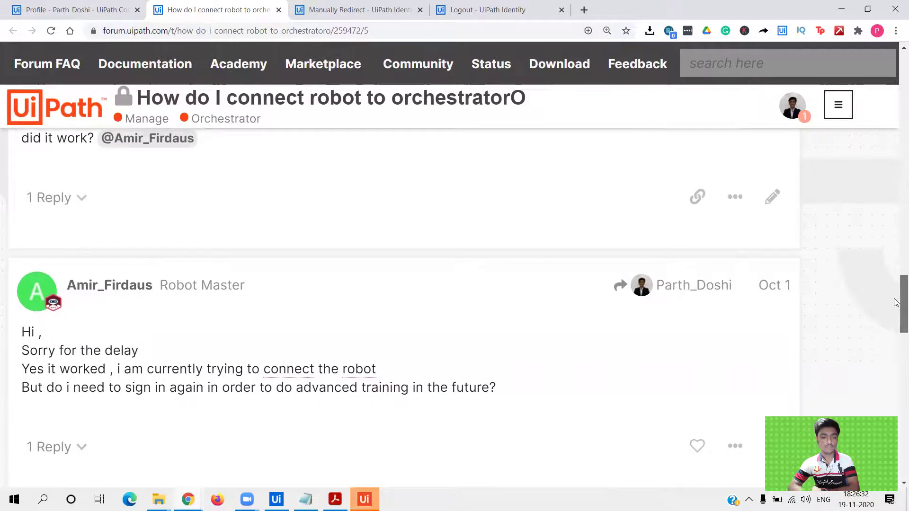
scroll(895, 302, "down", 2)
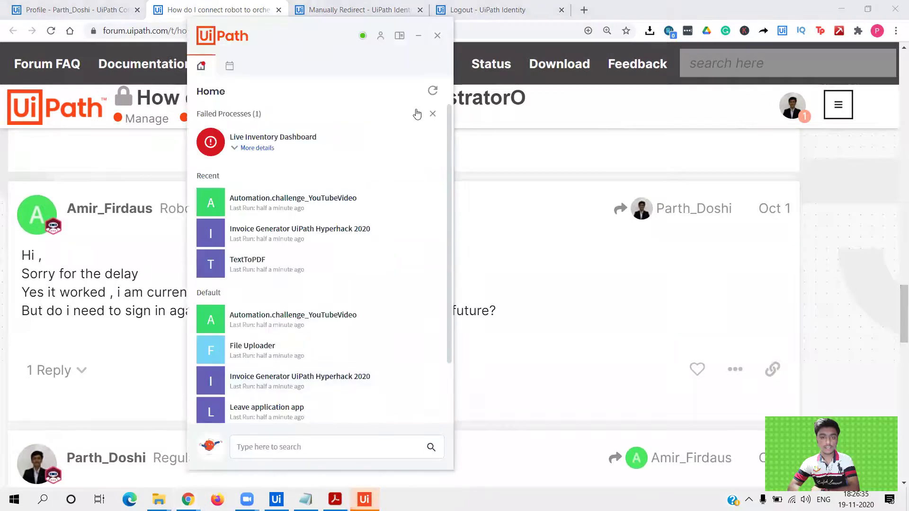
Dismiss the failed Live Inventory Dashboard process in UiPath Assistant and move the assistant window lower over the forum page.
left_click(432, 142)
left_click_drag(308, 101, 272, 62)
left_click(271, 59)
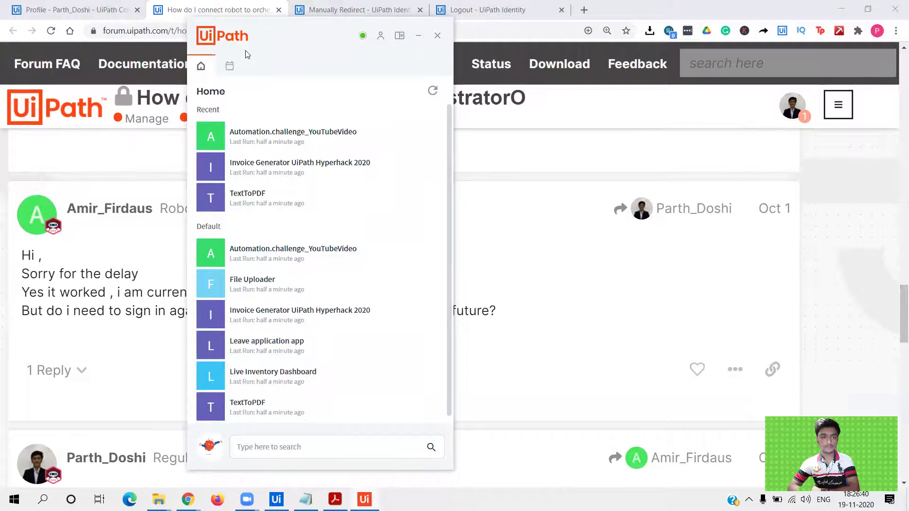
left_click_drag(402, 19, 445, 94)
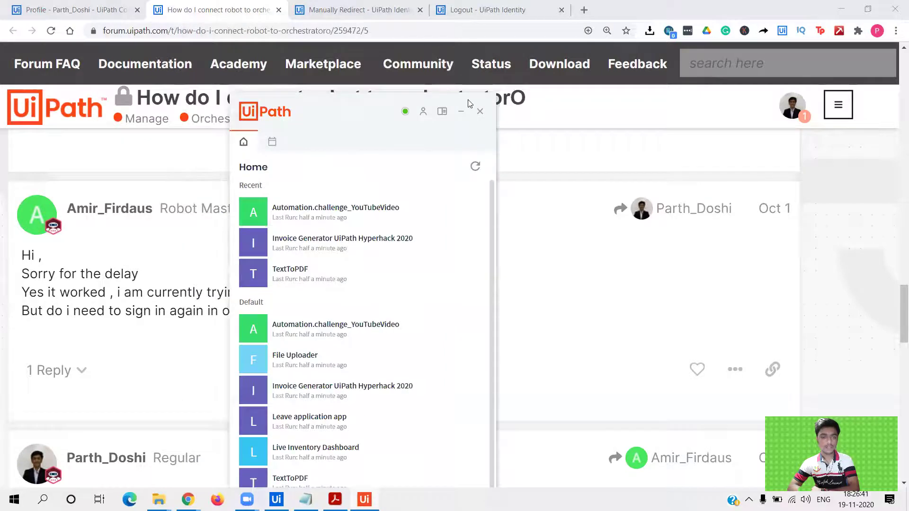
Close UiPath Assistant and reopen it by searching Windows for "assis" to recheck the Orchestrator connection.
left_click(480, 111)
left_click(14, 499)
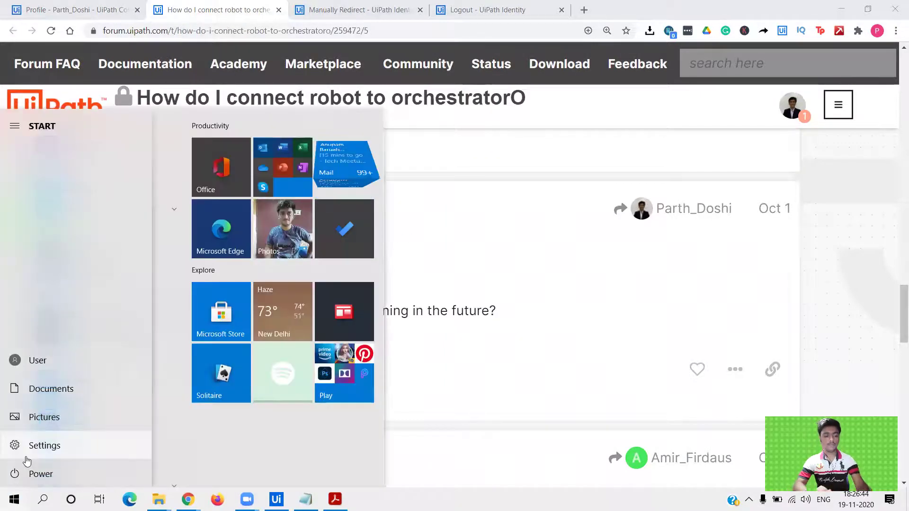
type("assis")
left_click(118, 171)
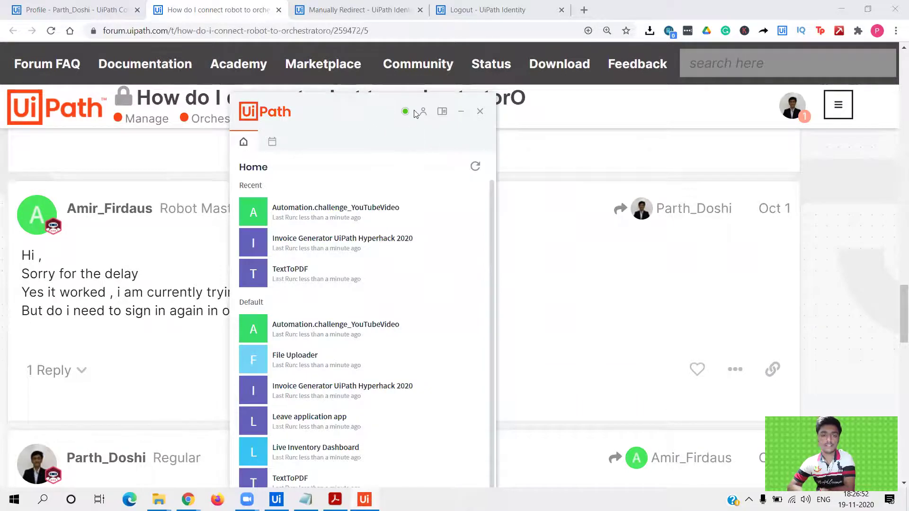
Read the remaining replies in the forum topic and go back to the Orchestrator Configuration image in the question.
left_click(897, 303)
left_click_drag(898, 304, 896, 342)
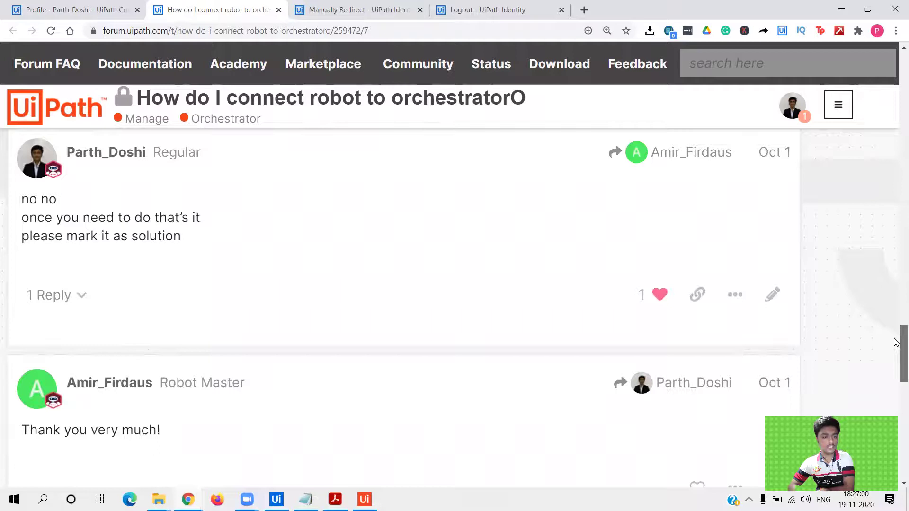
left_click_drag(896, 342, 891, 107)
Reduce the browser's page zoom and bring the title and full text of the topic's opening question into view.
left_click(896, 31)
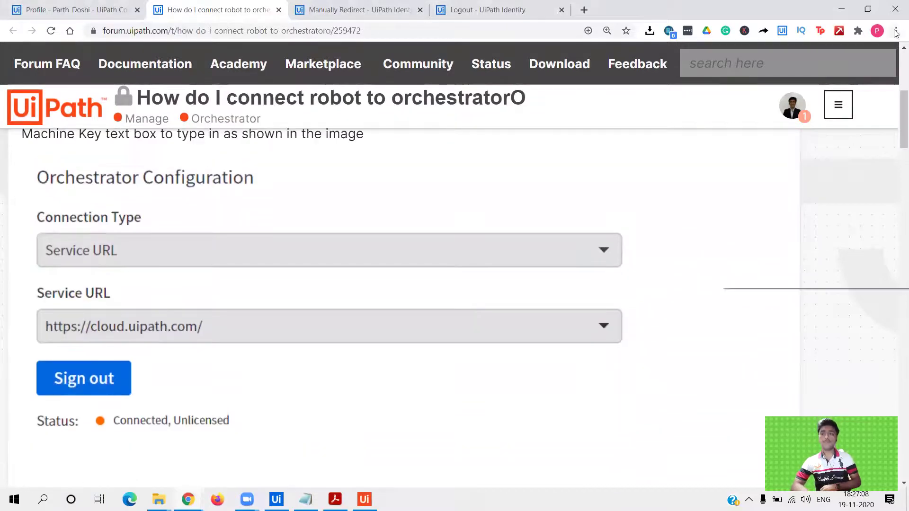
left_click(824, 141)
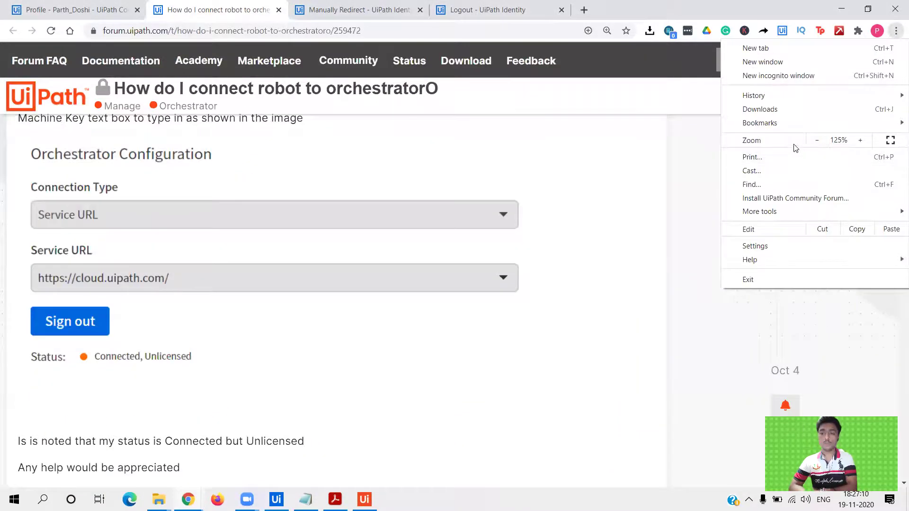
left_click(810, 142)
left_click(684, 178)
triple_click(895, 121)
left_click(872, 151)
scroll(881, 133, "up", 5)
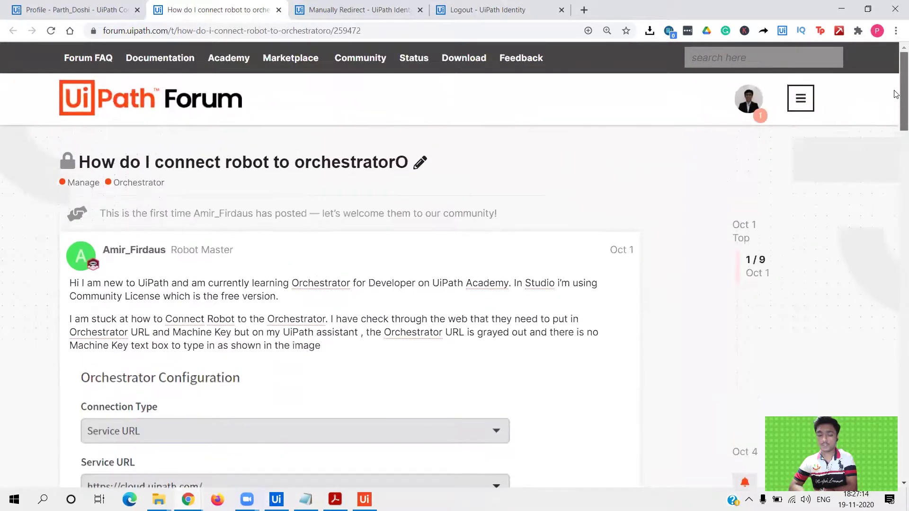
scroll(896, 92, "down", 1)
scroll(896, 92, "up", 1)
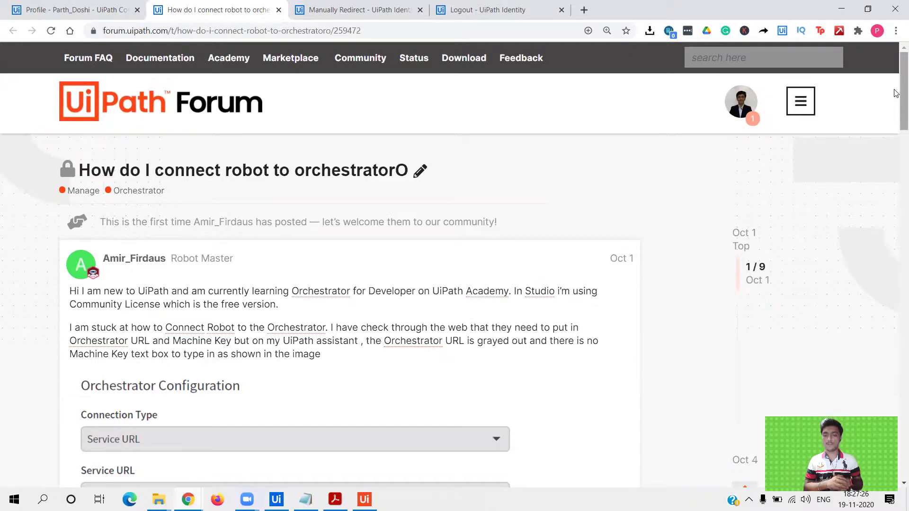
Look over the Solved activity list on the forum profile and minimize both the browser and UiPath Assistant.
key("ctrl+shift+Tab")
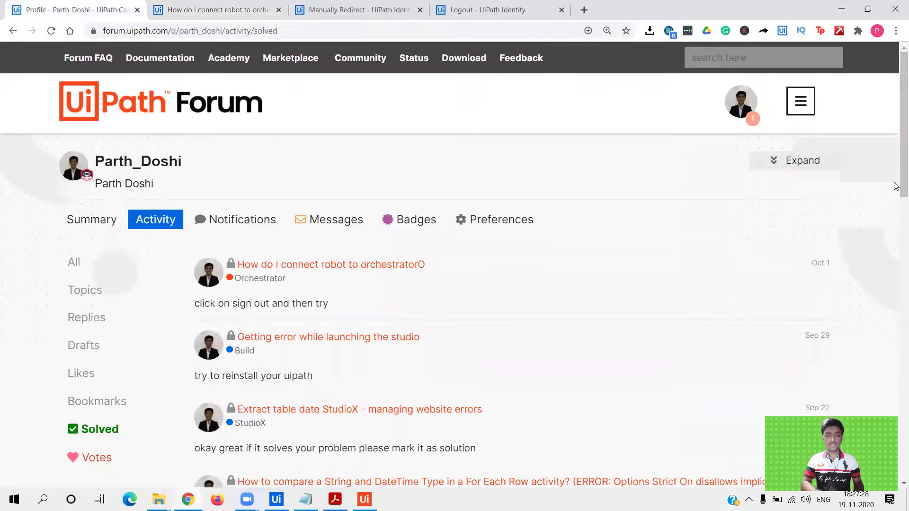
scroll(895, 213, "down", 3)
scroll(896, 213, "down", 8)
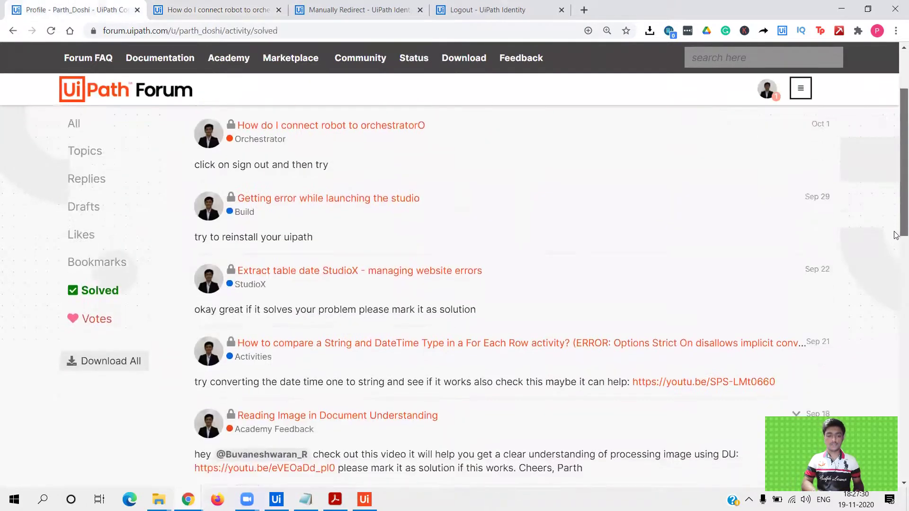
left_click_drag(896, 355, 896, 137)
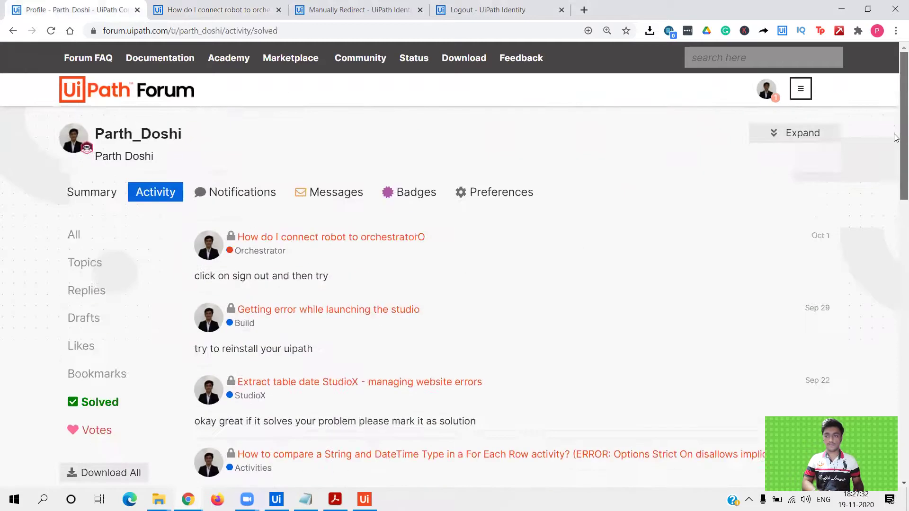
left_click(841, 9)
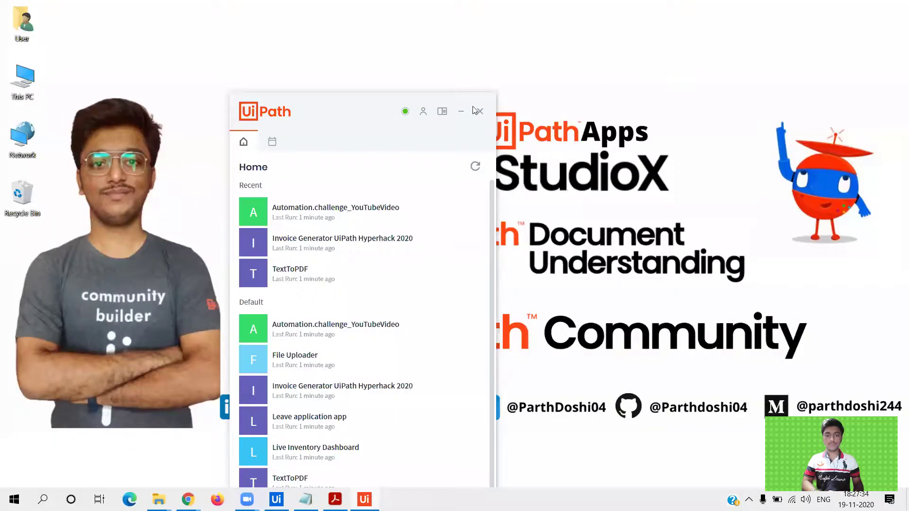
left_click(462, 114)
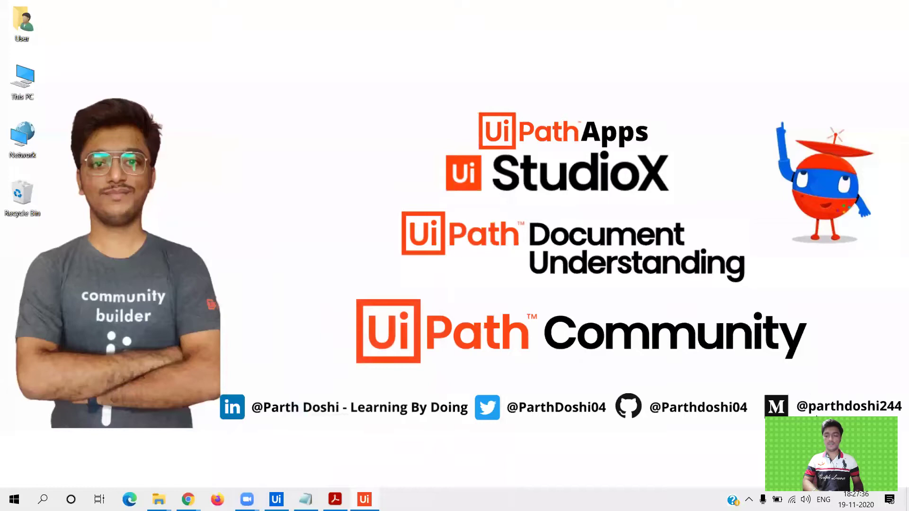